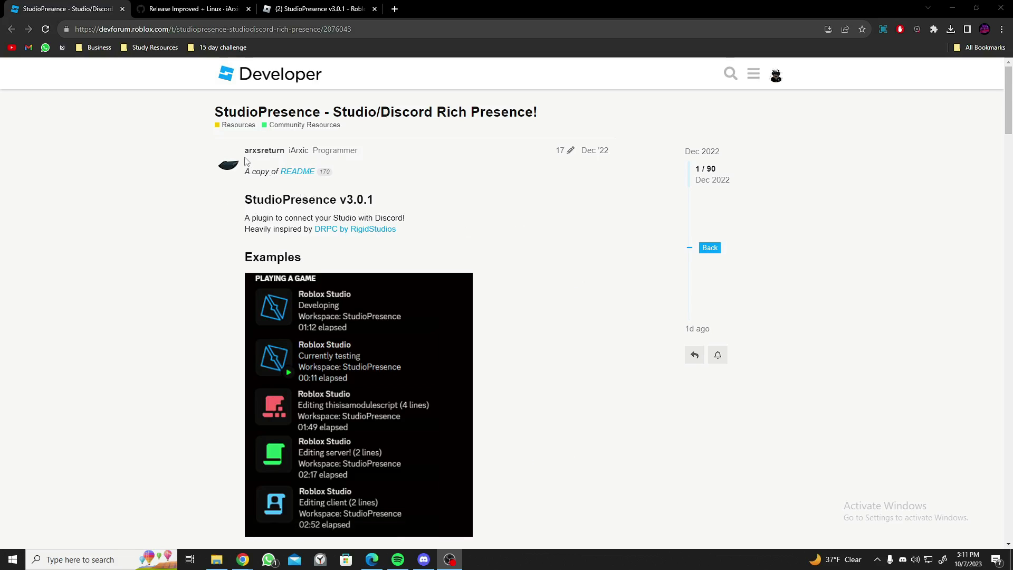
Step: Highlight and review the StudioPresence v3.0.1 heading text on the post
drag(246, 159, 397, 192)
click(450, 173)
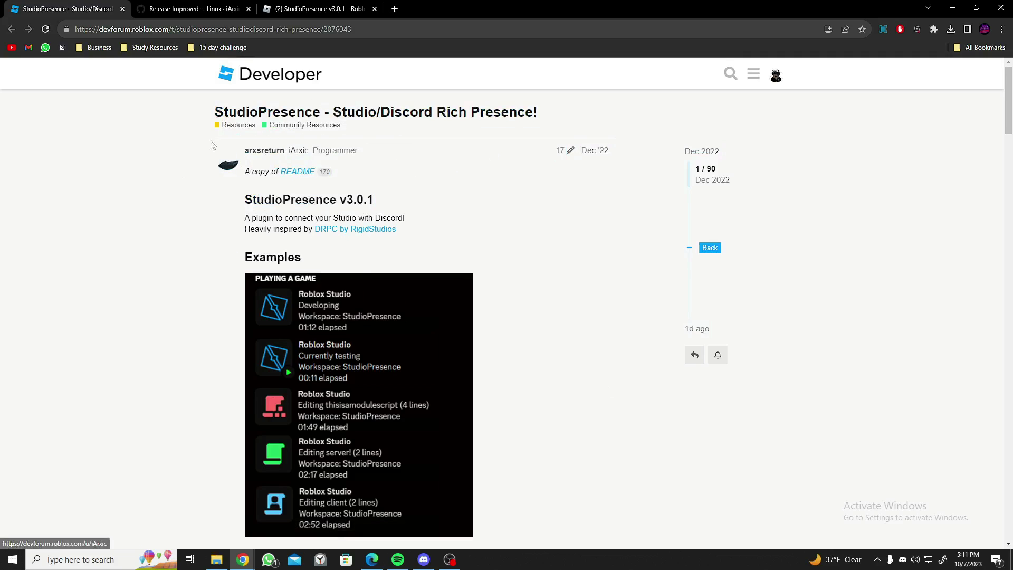
double_click(290, 199)
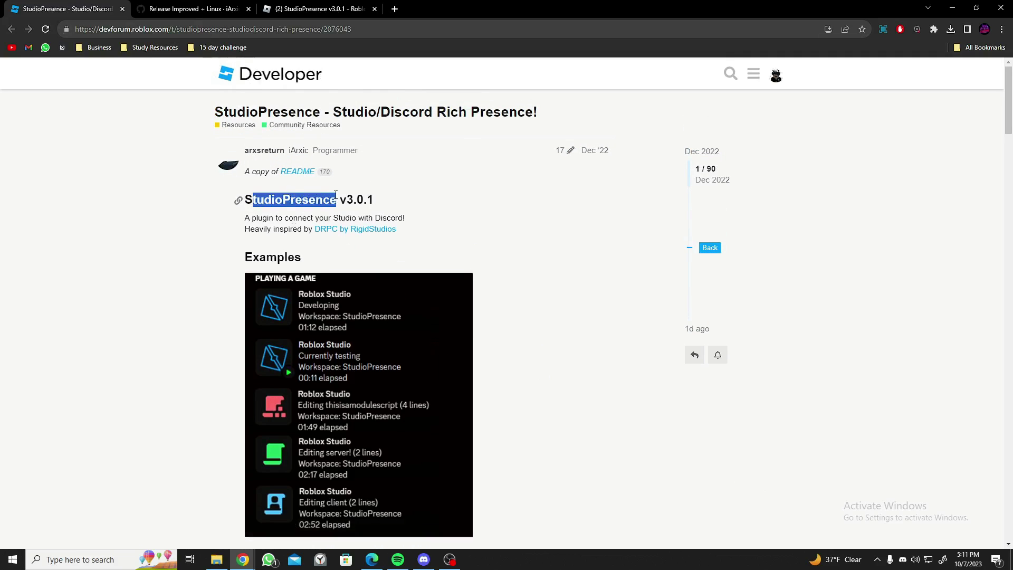
click(445, 217)
drag(404, 203, 245, 199)
click(412, 290)
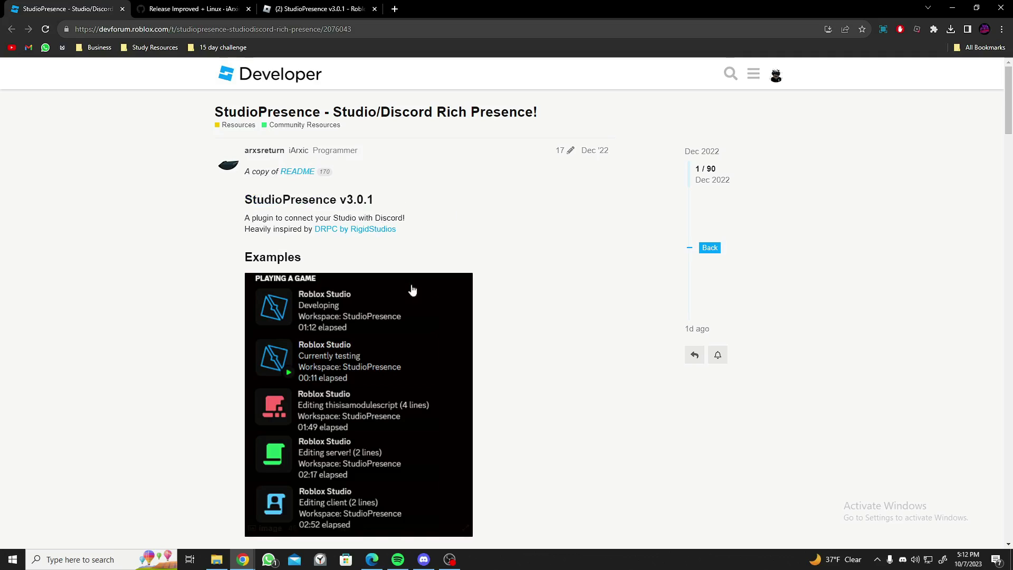
Step: Download StudioPresence-Windows.zip from the GitHub v3.0.1 release assets
scroll(422, 280, down, 5)
scroll(435, 268, up, 5)
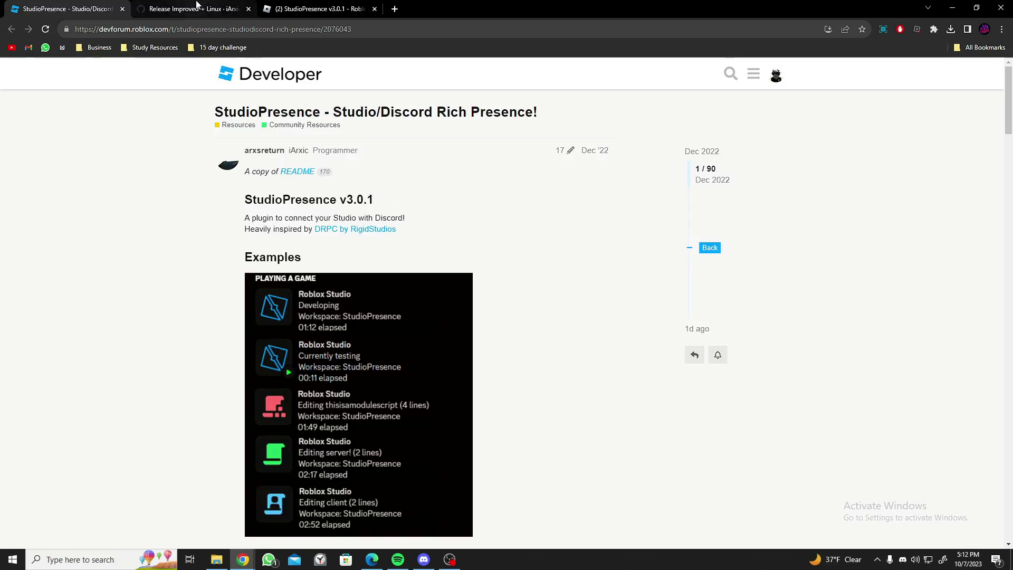
click(197, 7)
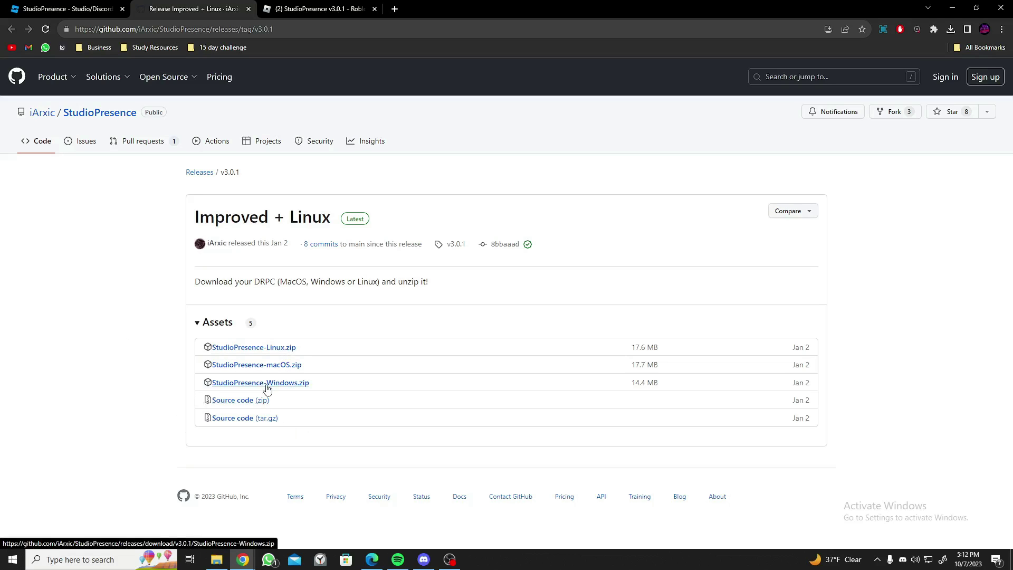
click(286, 387)
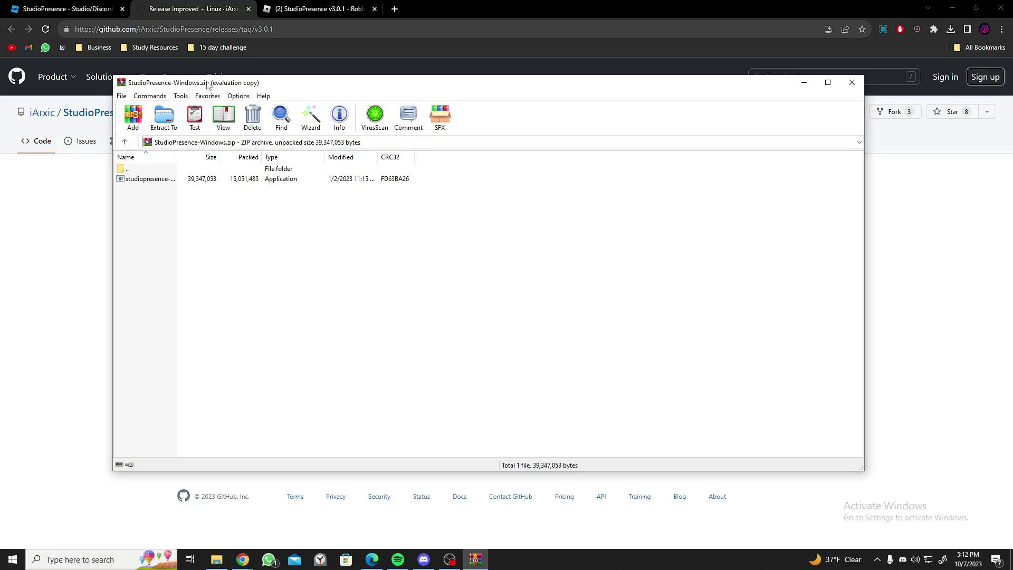
Step: Extract the studiopresence app from StudioPresence-Windows.zip to the Desktop, then minimize WinRAR
drag(208, 84, 249, 109)
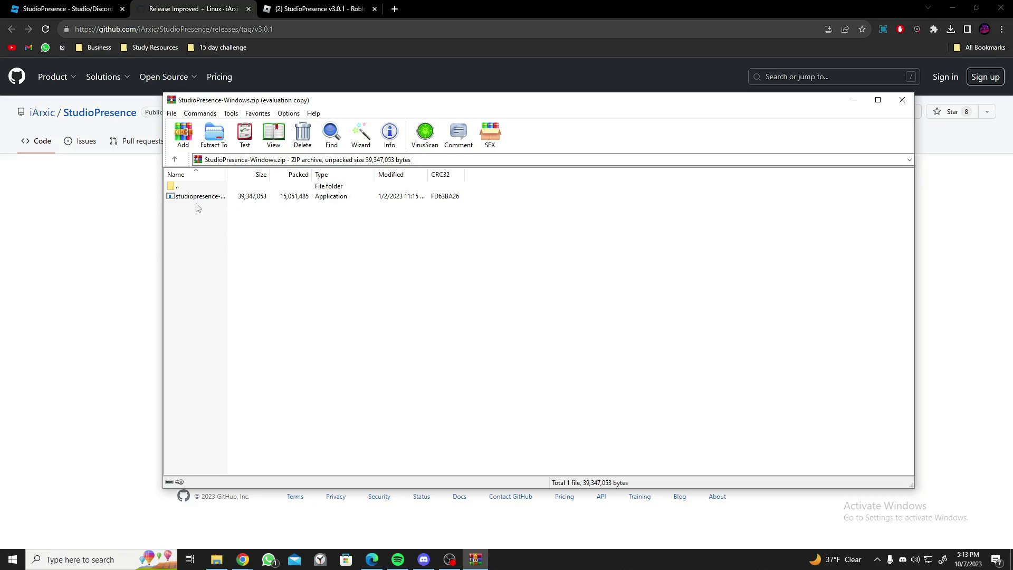
mouse_move(212, 198)
mouse_down()
mouse_move(223, 204)
mouse_move(191, 224)
mouse_move(248, 194)
mouse_move(193, 203)
mouse_up()
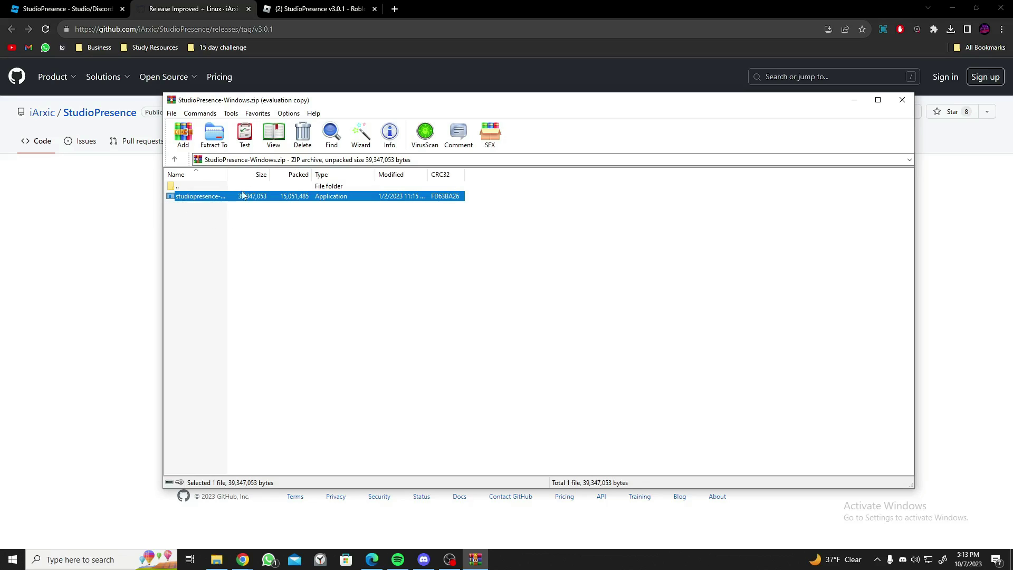
click(221, 144)
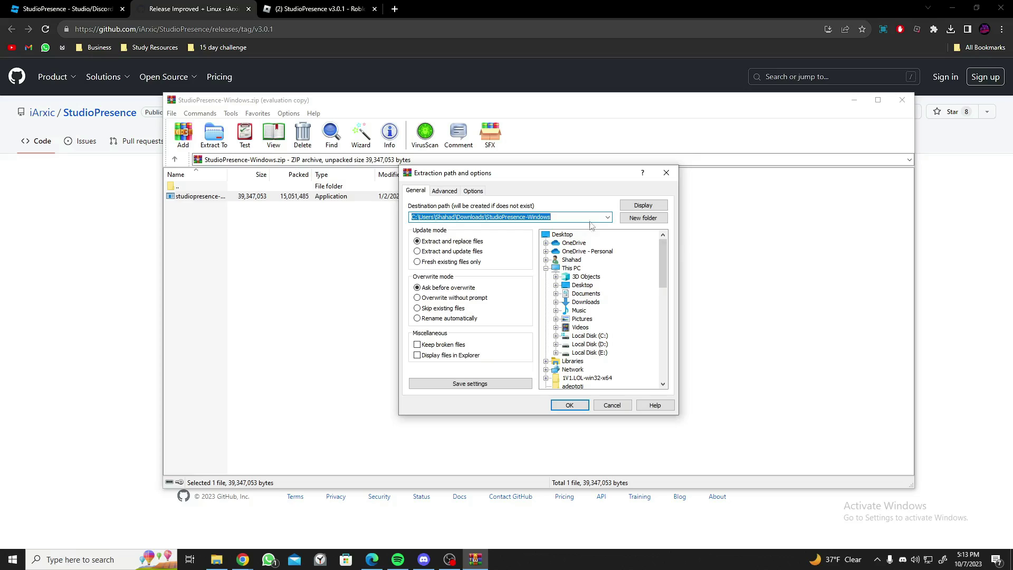
click(590, 222)
click(562, 234)
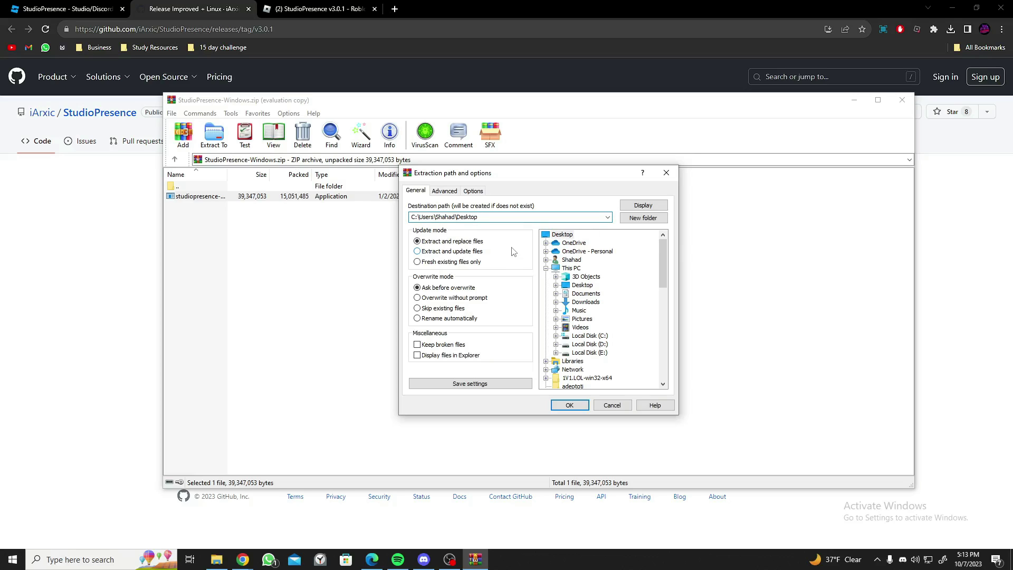
key(Return)
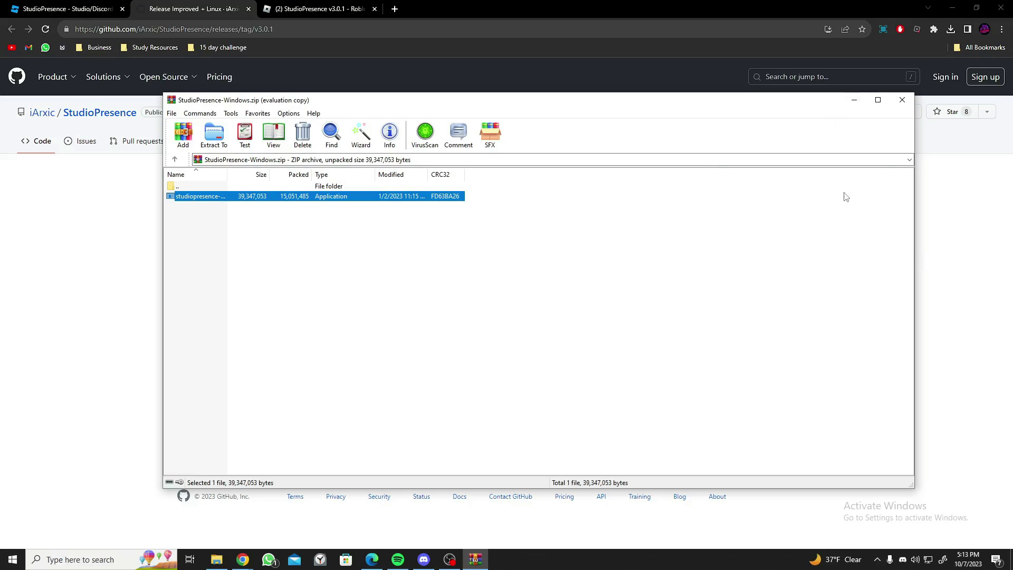
click(854, 100)
Step: Install the StudioPresence v3.0.1 plugin from its Roblox library page and dismiss the completion message
click(323, 4)
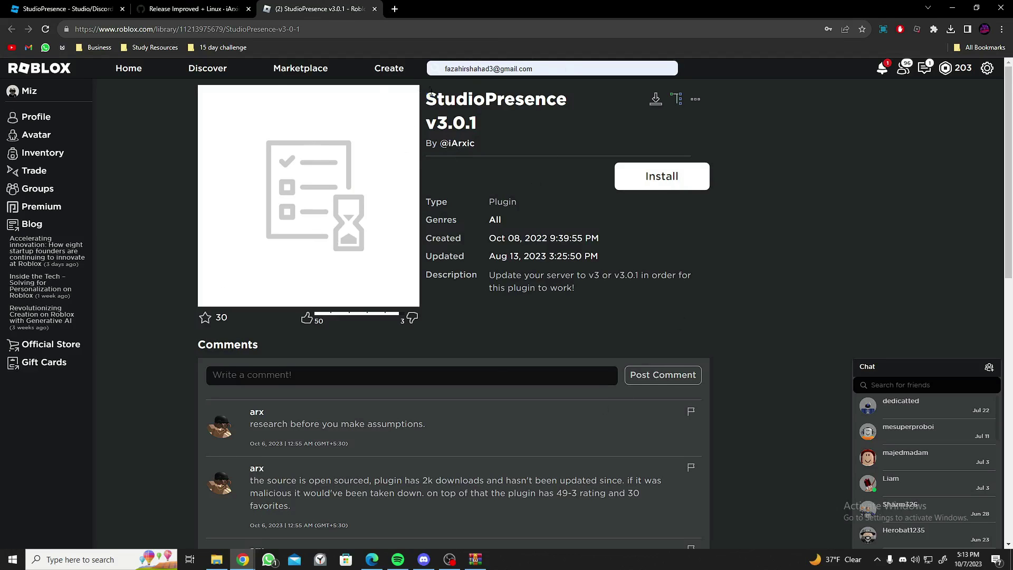
drag(430, 90, 535, 122)
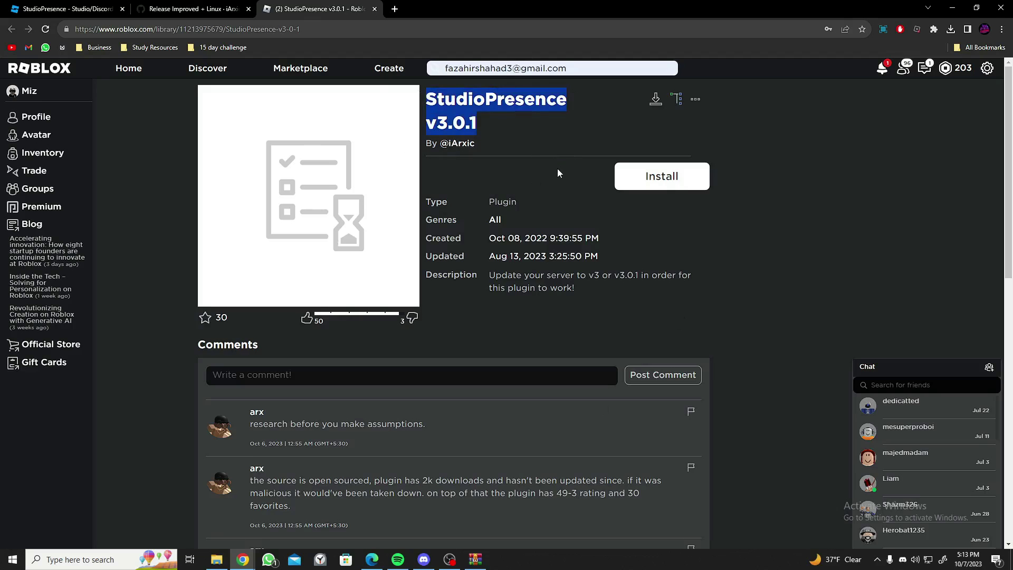
click(578, 185)
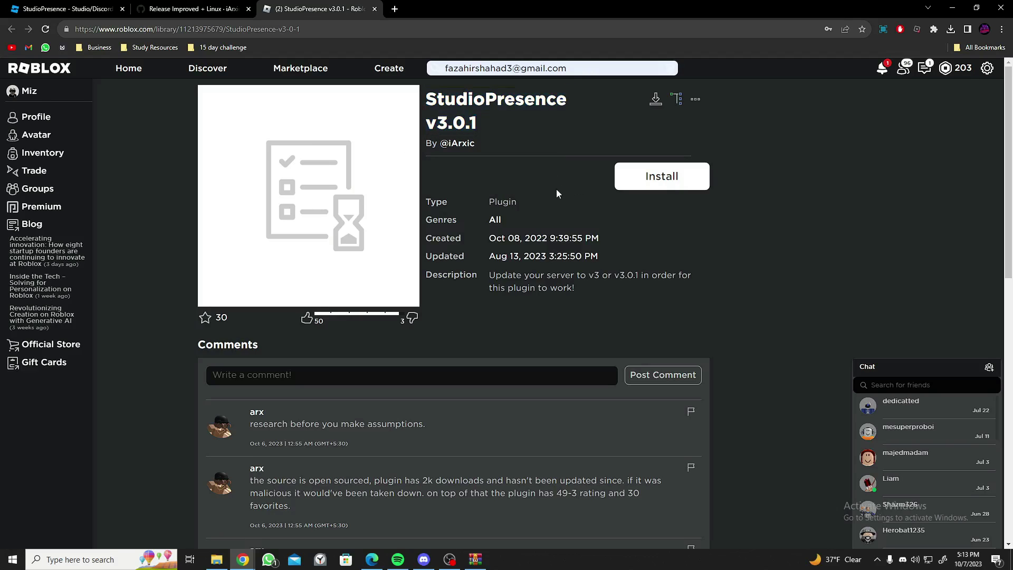
click(653, 174)
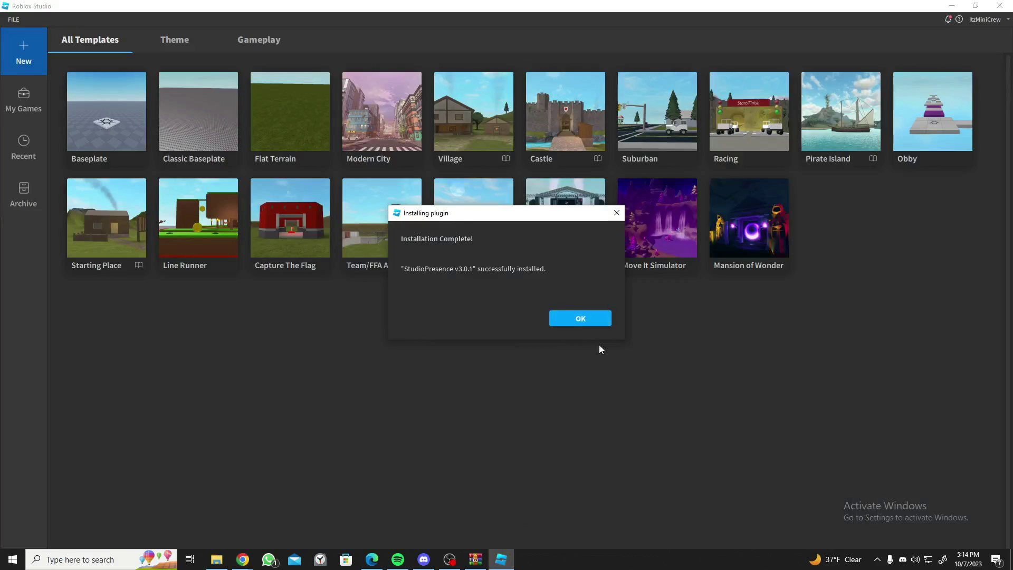
click(600, 321)
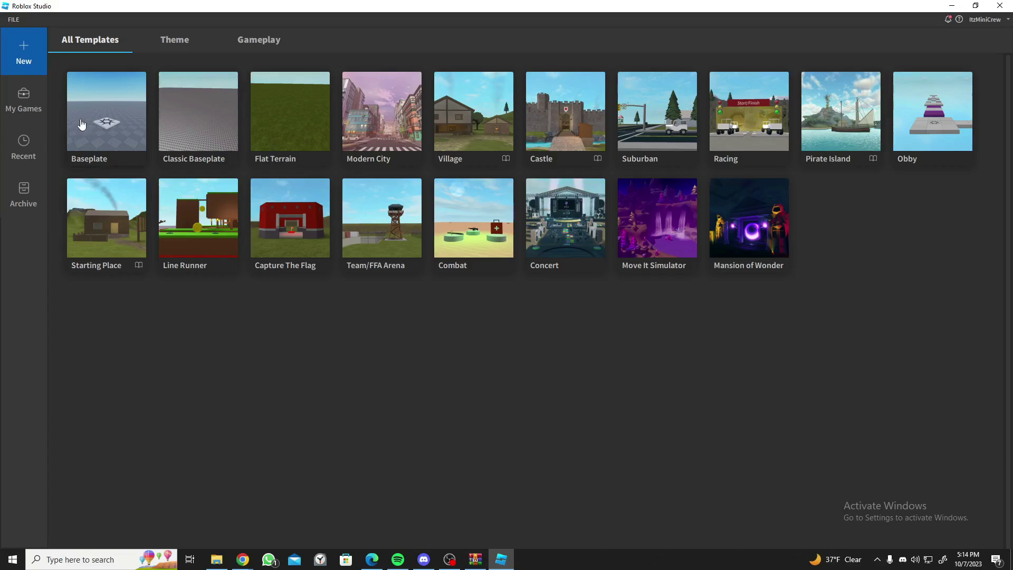
Step: Start a Baseplate place, allow StudioPresence access to localhost:4455, and close the Toolbox
click(80, 123)
drag(449, 221, 450, 217)
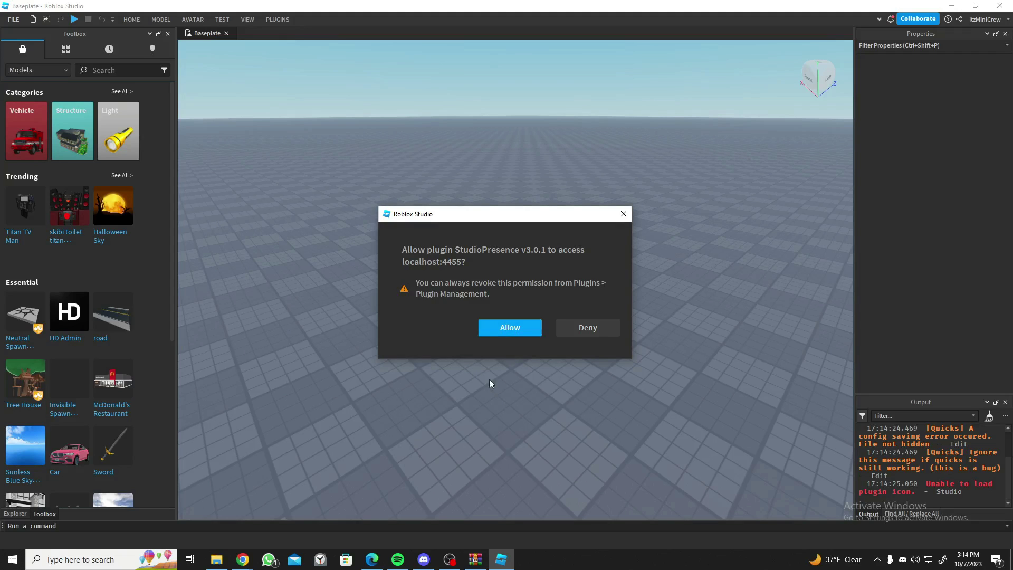
click(504, 327)
right_drag(436, 362, 342, 401)
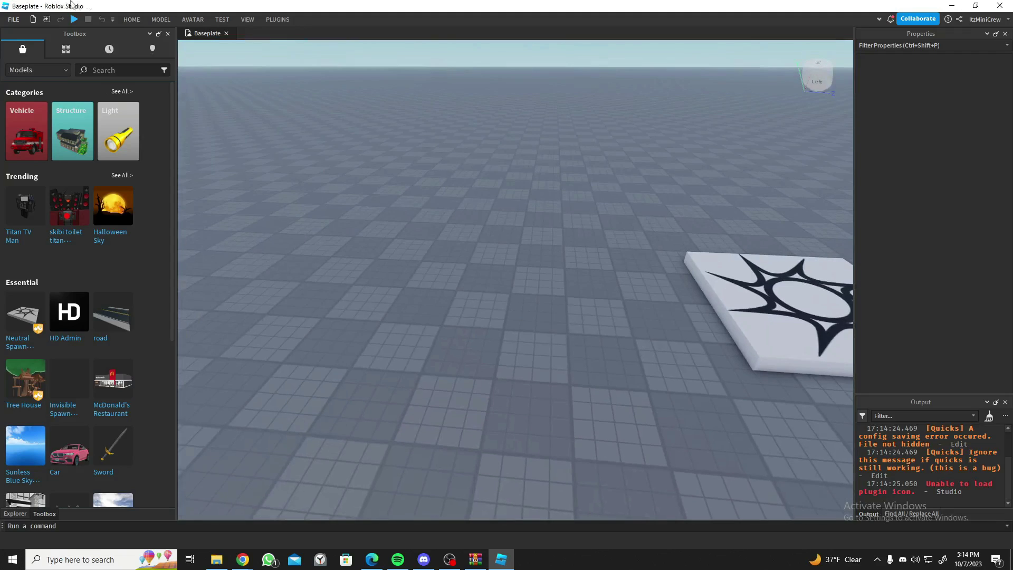
click(167, 33)
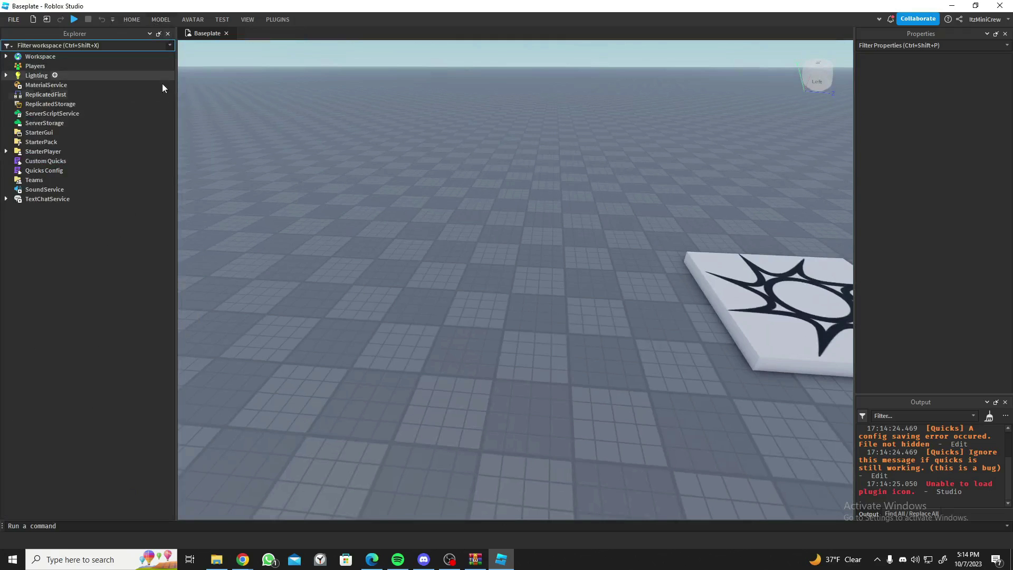
right_drag(365, 220, 391, 270)
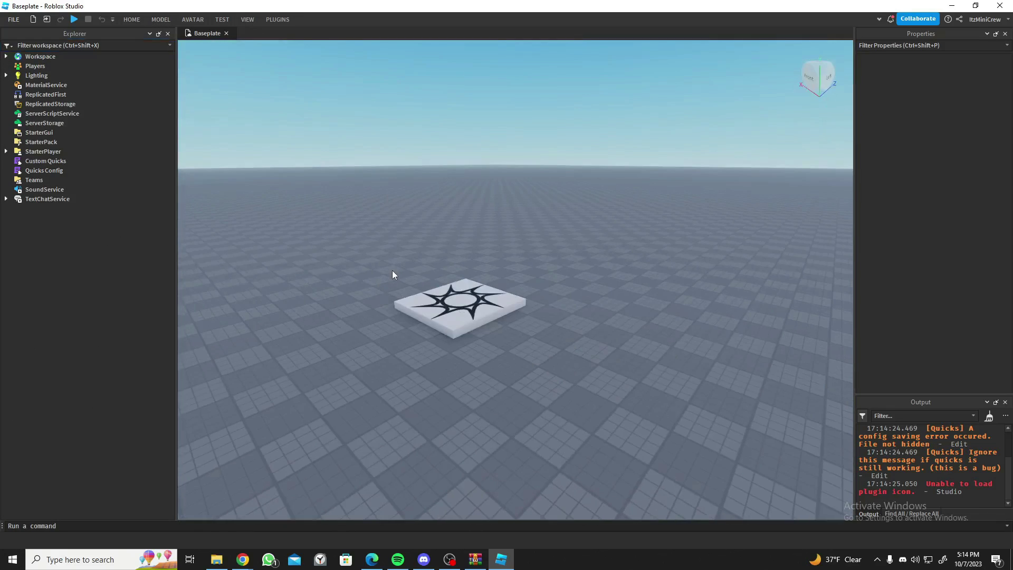
Step: Run studiopresence-win from the StudioPresence-Windows folder and dismiss the Windows Security Alert
click(216, 559)
click(430, 196)
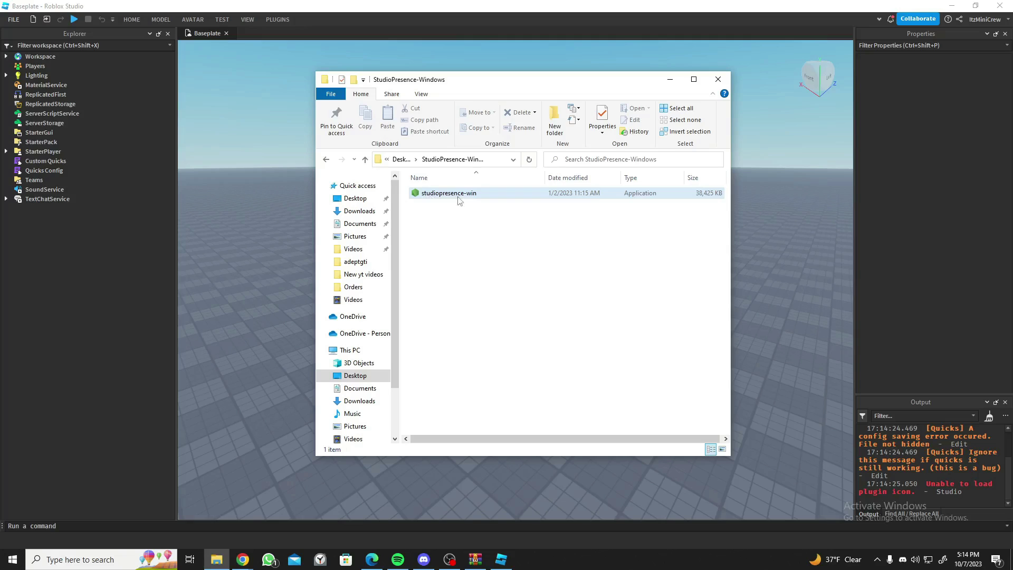
double_click(448, 193)
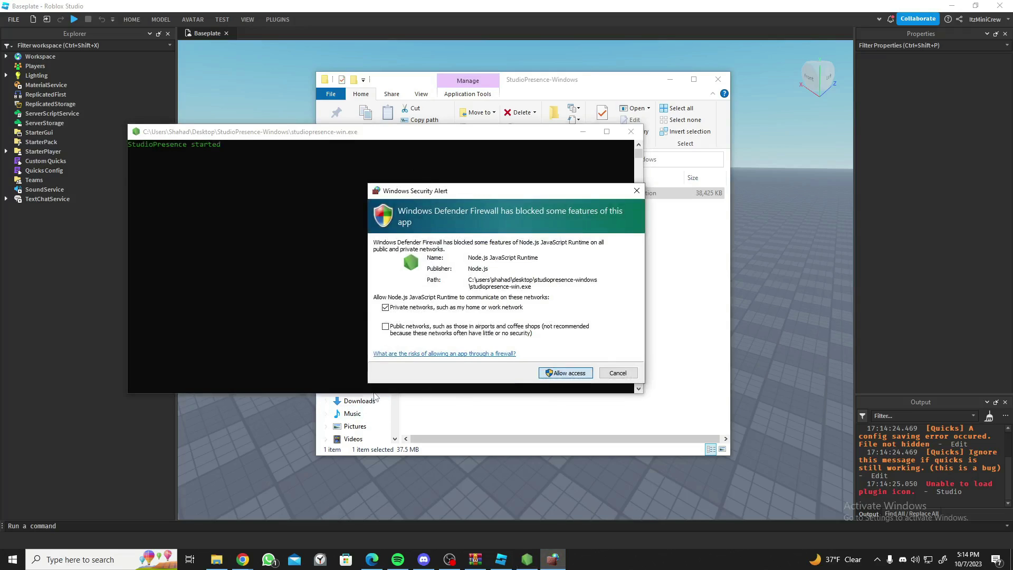
click(179, 146)
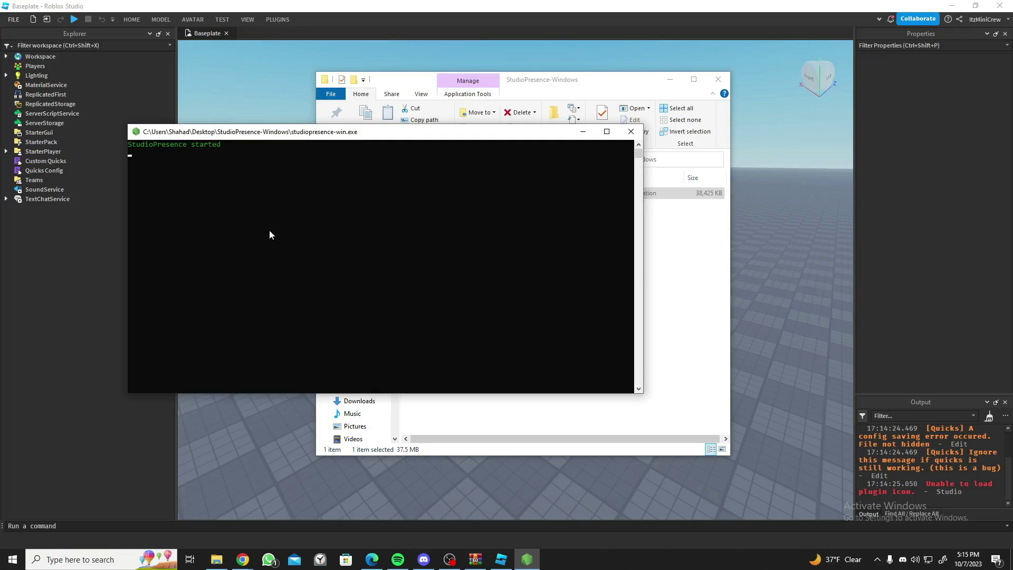
click(361, 5)
click(278, 19)
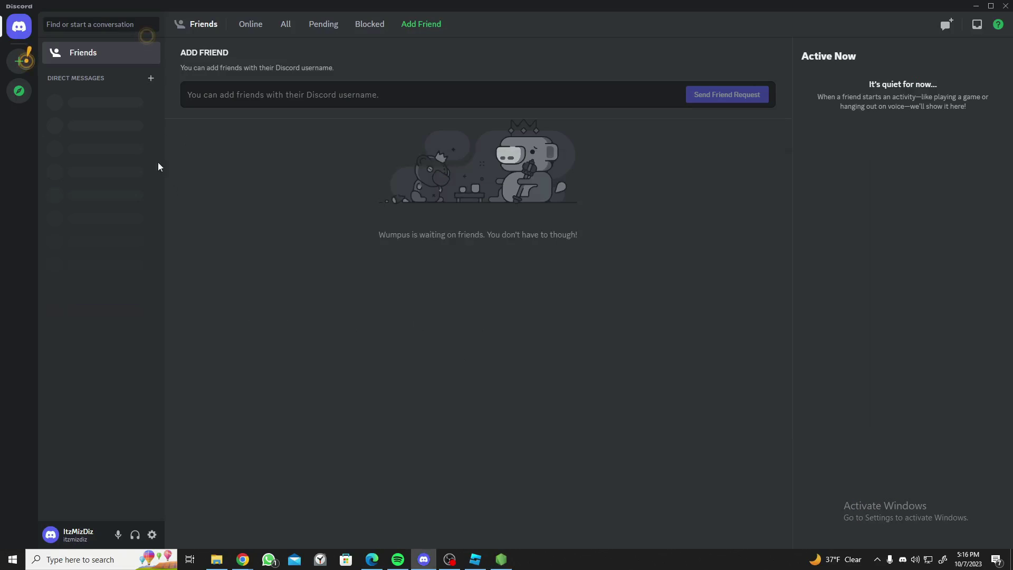
click(66, 540)
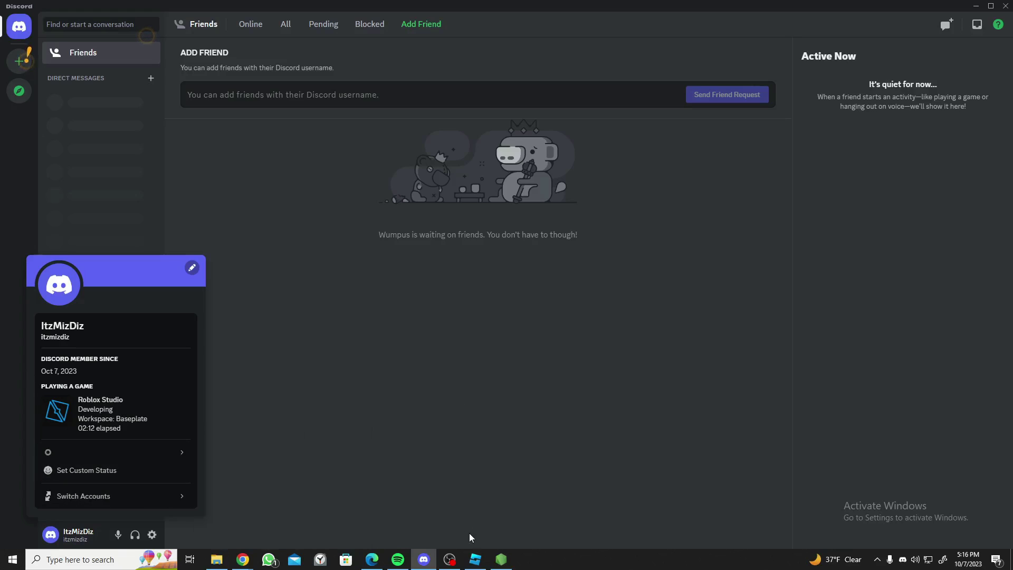
click(474, 559)
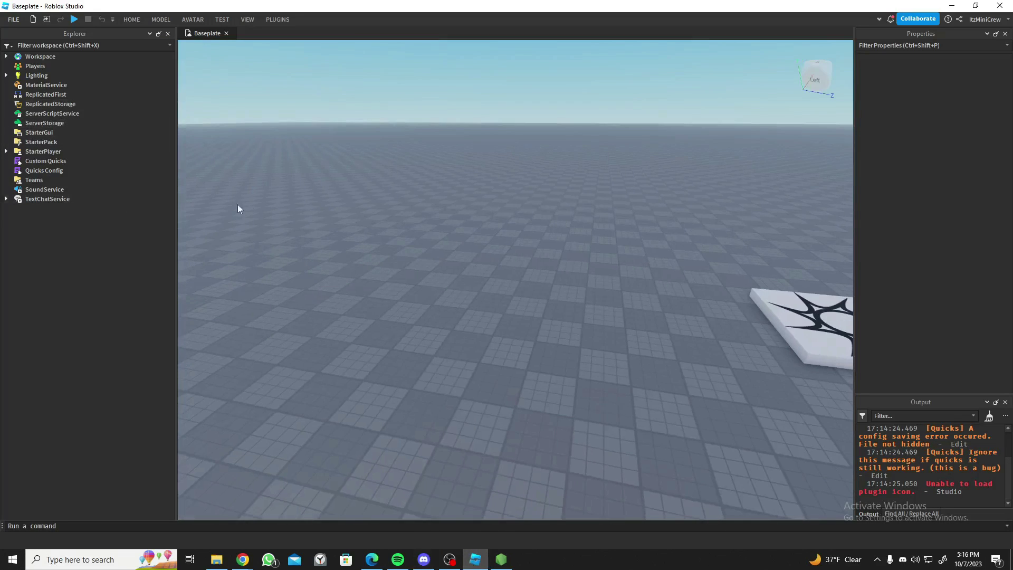
Step: Add a Script under ServerScriptService and rename it MyScript
click(87, 114)
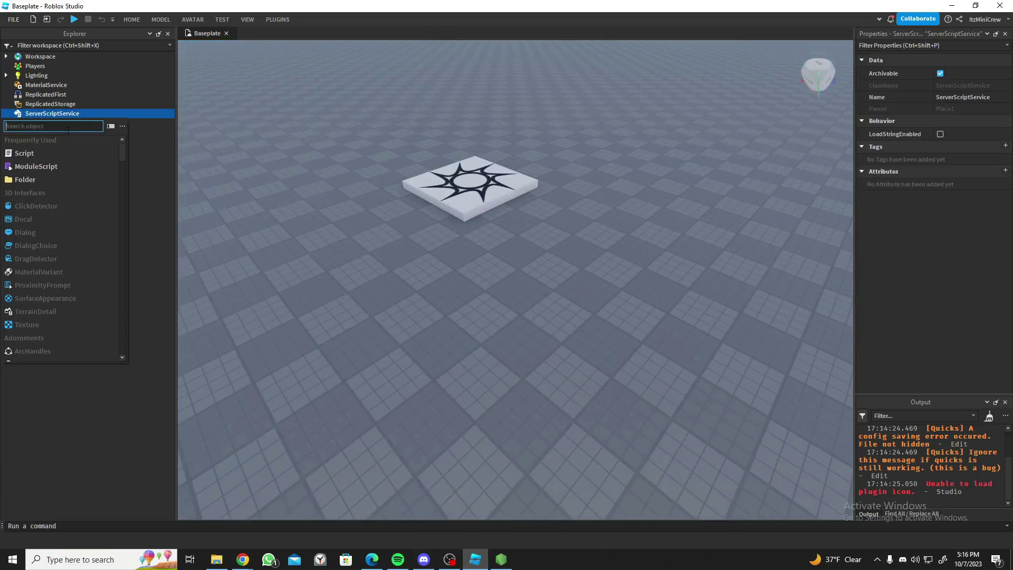
click(34, 153)
click(46, 132)
click(45, 126)
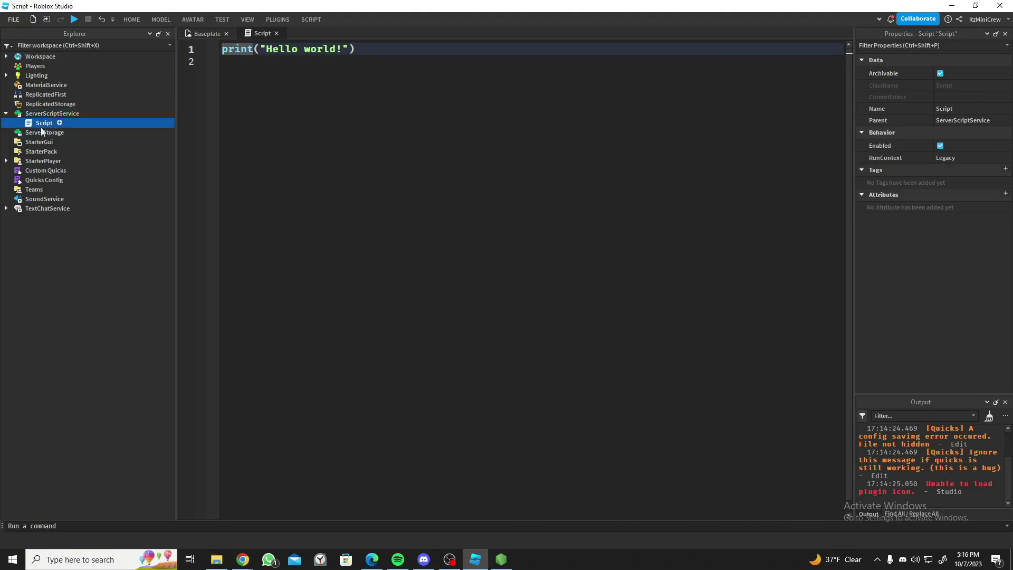
text(MyScritp)
key(BackSpace)
key(BackSpace)
text(pt)
key(Return)
Step: Check Discord's activity status for the new MyScript, then return to the editor
click(398, 136)
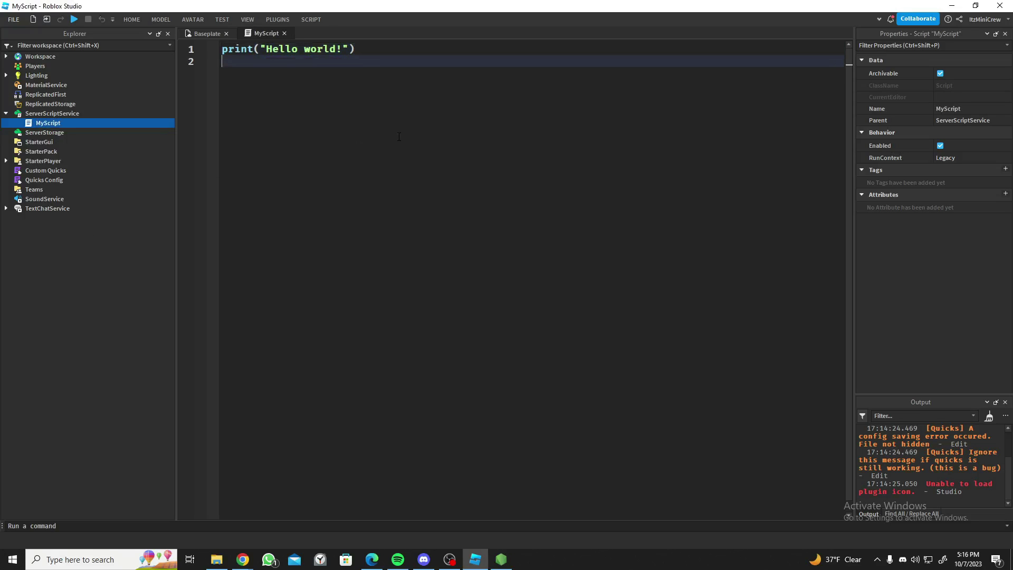
click(424, 559)
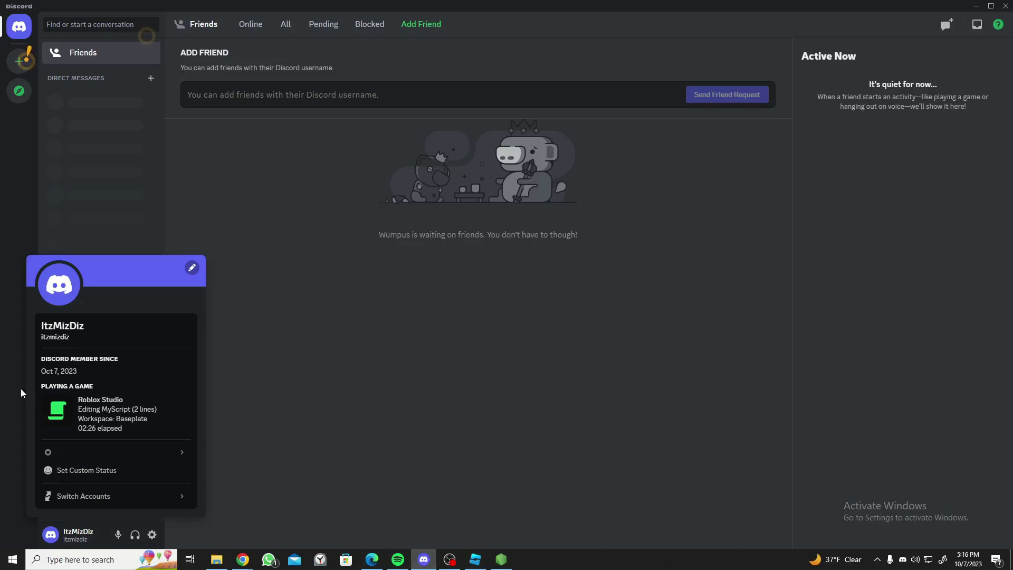
mouse_move(51, 418)
key(alt+Tab)
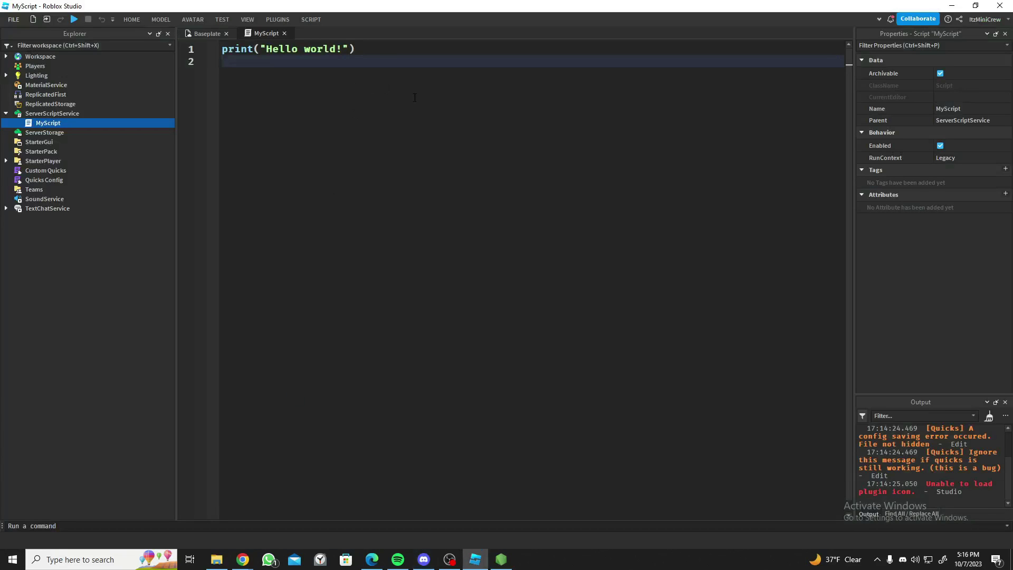
Step: Duplicate the print("Hello world!") line into six lines and check Discord's line count
ctrl+scroll(415, 98, up, 1)
key(shift+Up)
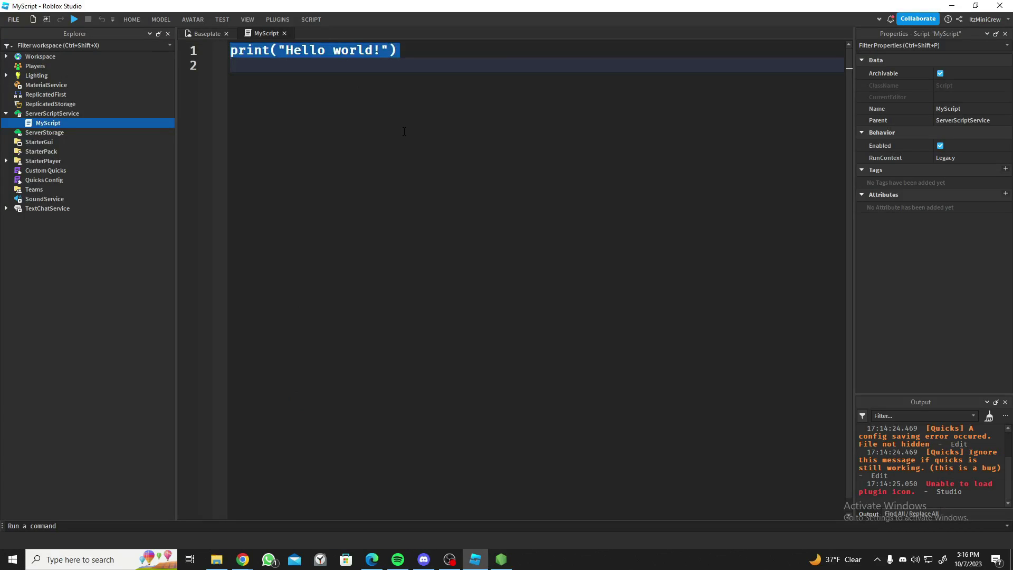
key(ctrl+c)
key(ctrl+v)
key(ctrl+v)
key(ctrl+v)
key(ctrl+v)
key(ctrl+v)
key(ctrl+v)
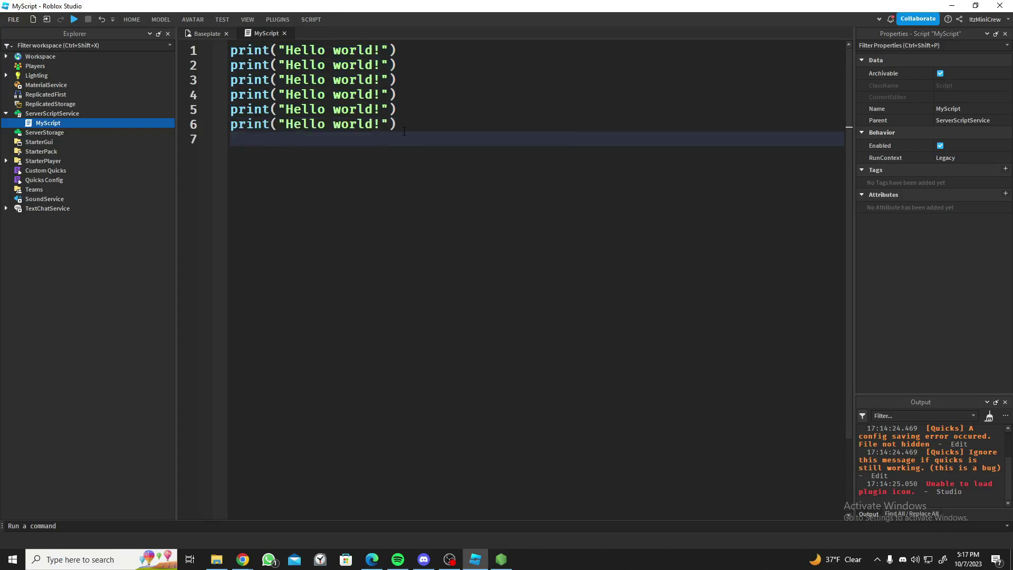
key(alt+Tab)
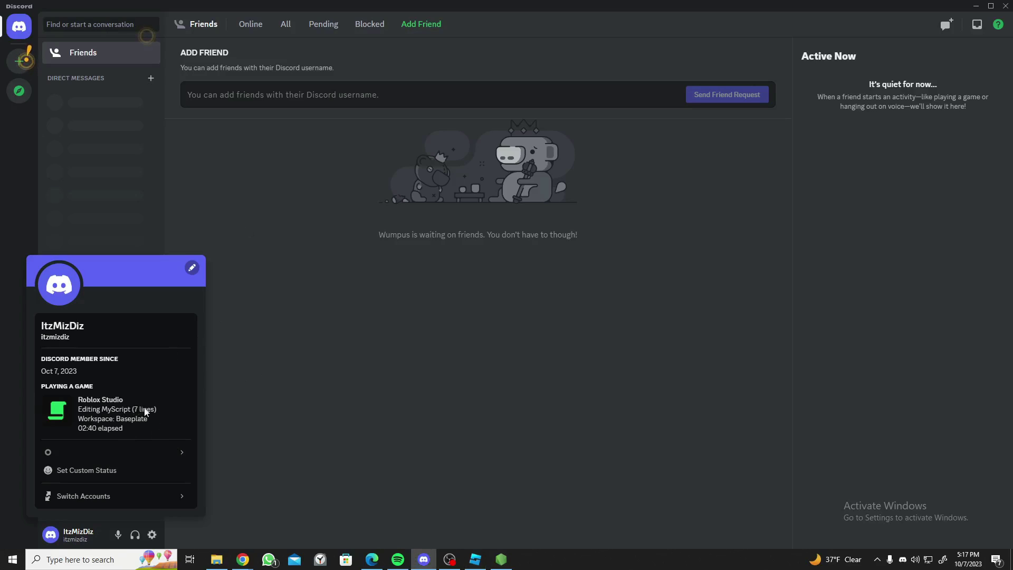
key(alt+Tab)
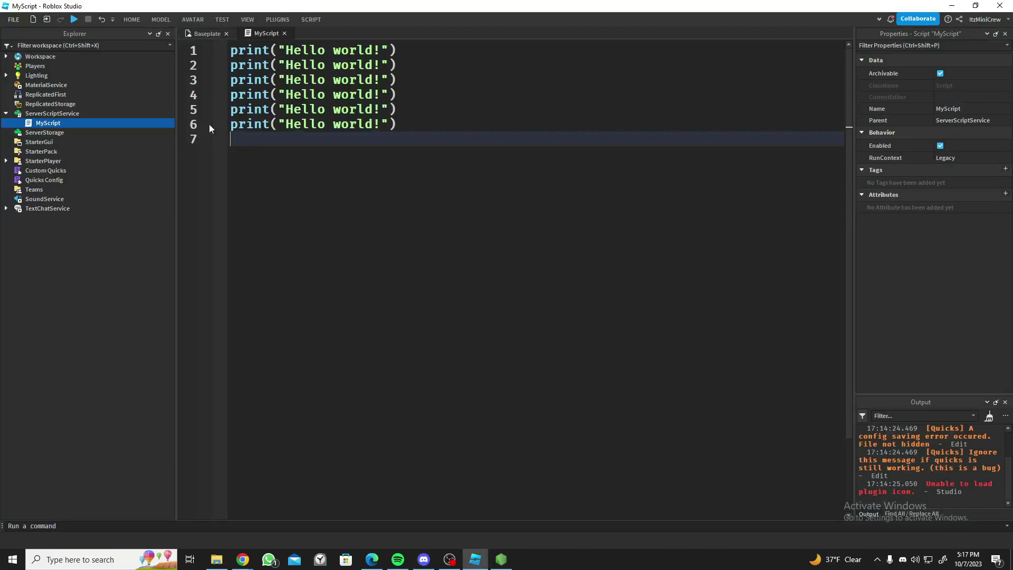
key(shift+Up)
key(shift+Up)
key(shift+Up)
key(Right)
key(BackSpace)
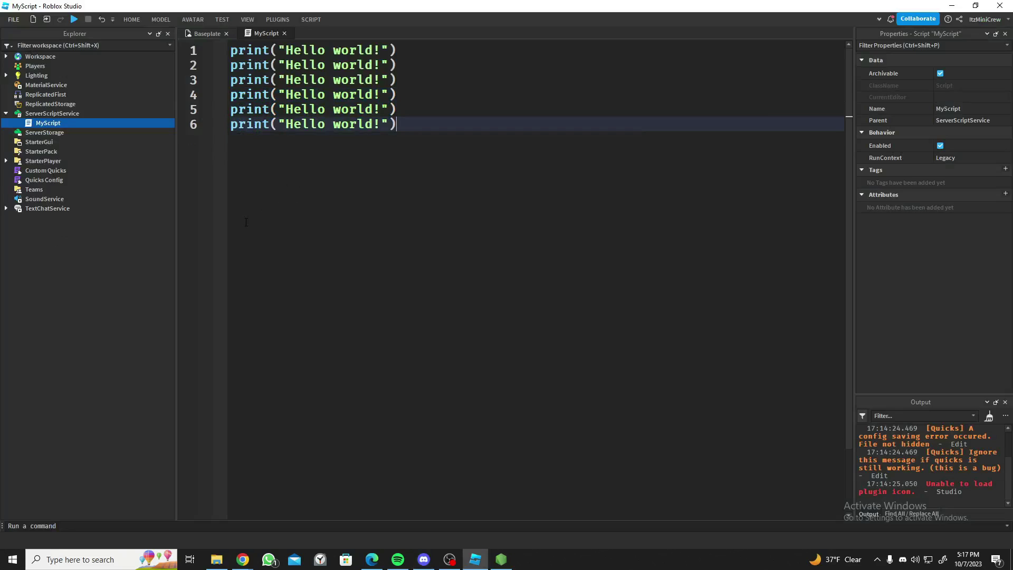
key(alt+Tab)
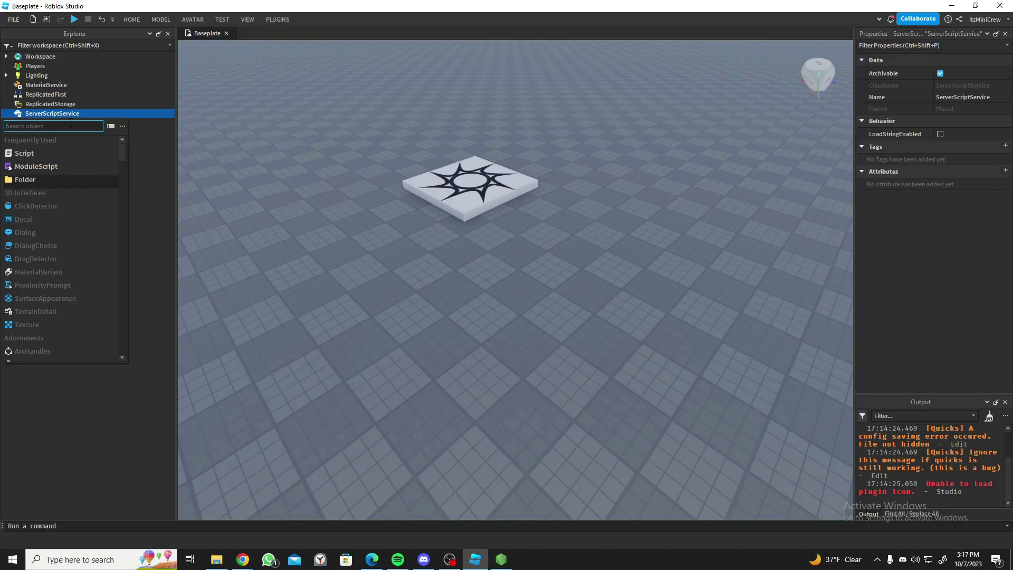
Step: Insert a ModuleScript under ServerScriptService, check Discord, then delete it
key(Return)
key(alt+Tab)
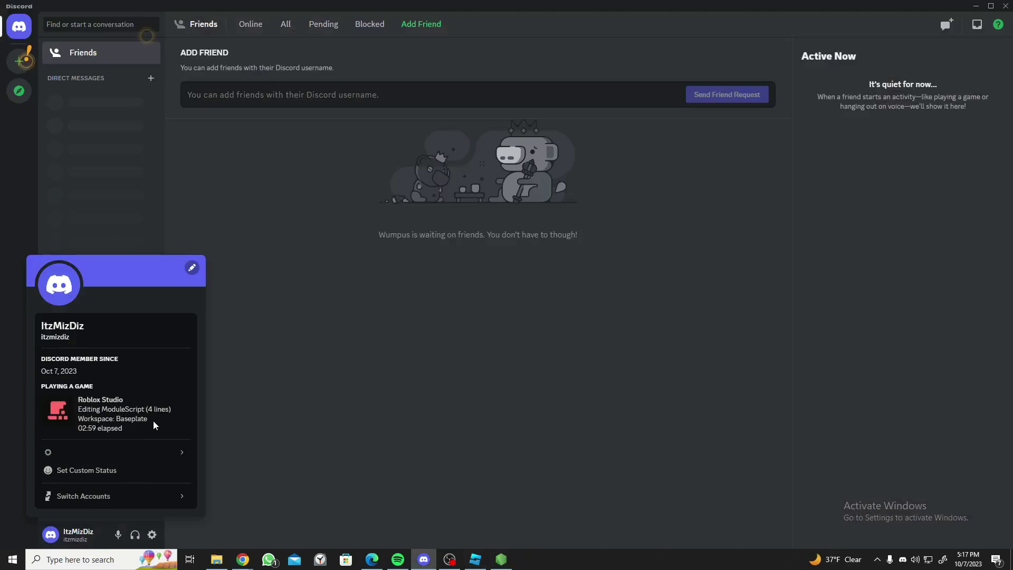
key(alt+Tab)
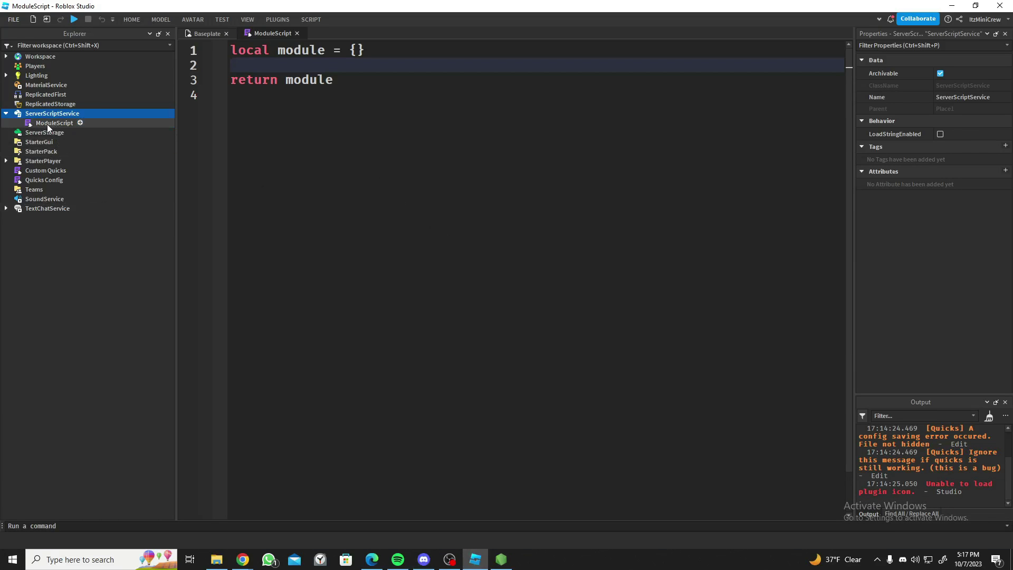
click(69, 124)
key(Delete)
Step: Add a LocalScript under StarterPlayer by searching 'lo' in the insert list
click(64, 113)
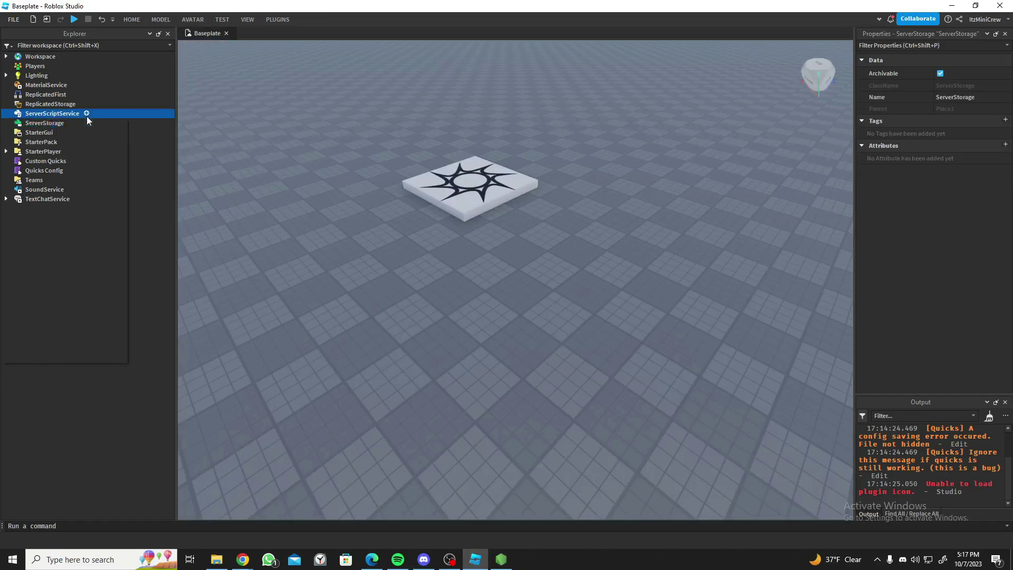
click(86, 113)
click(185, 272)
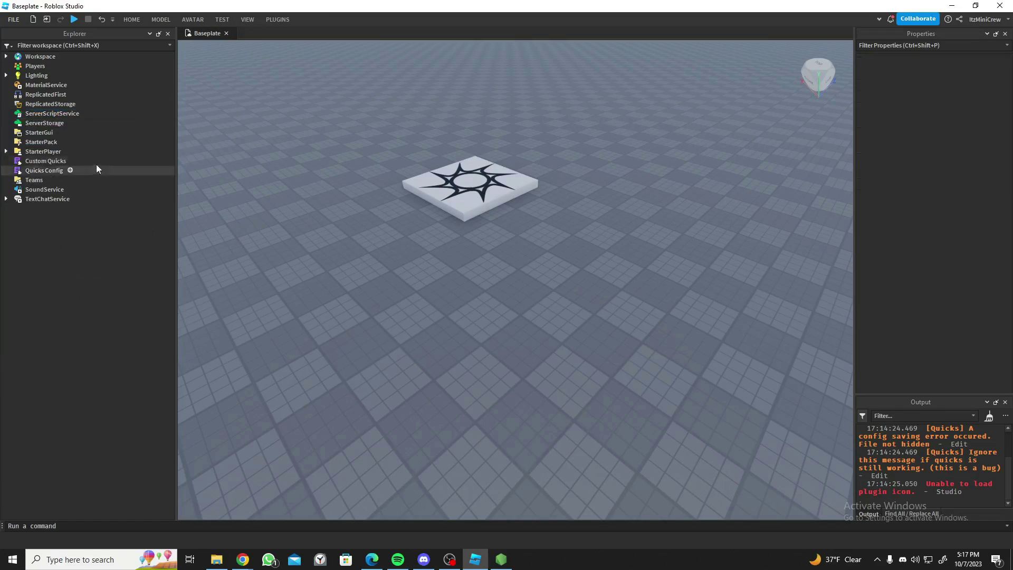
click(59, 153)
click(67, 152)
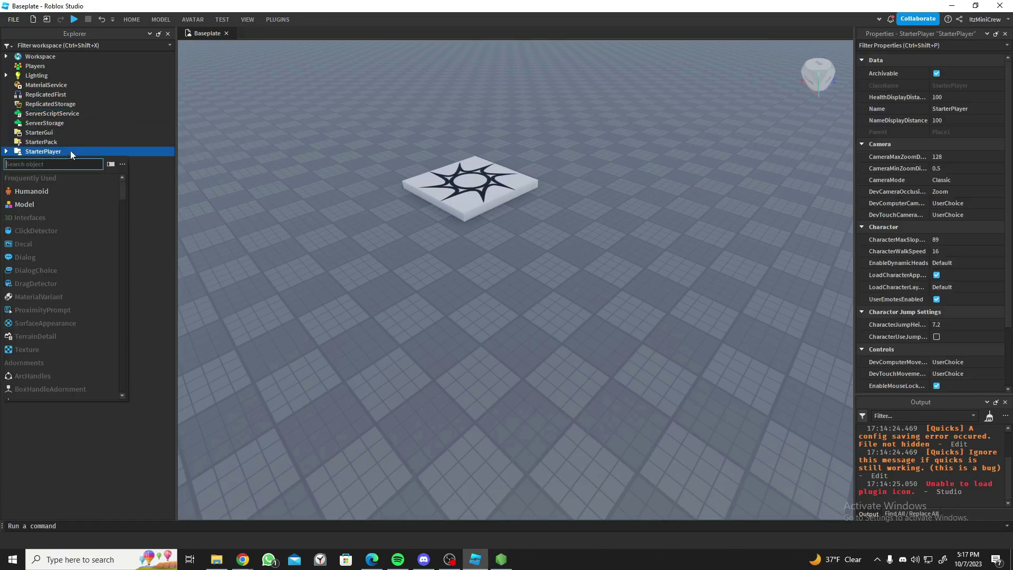
text(lo)
click(67, 179)
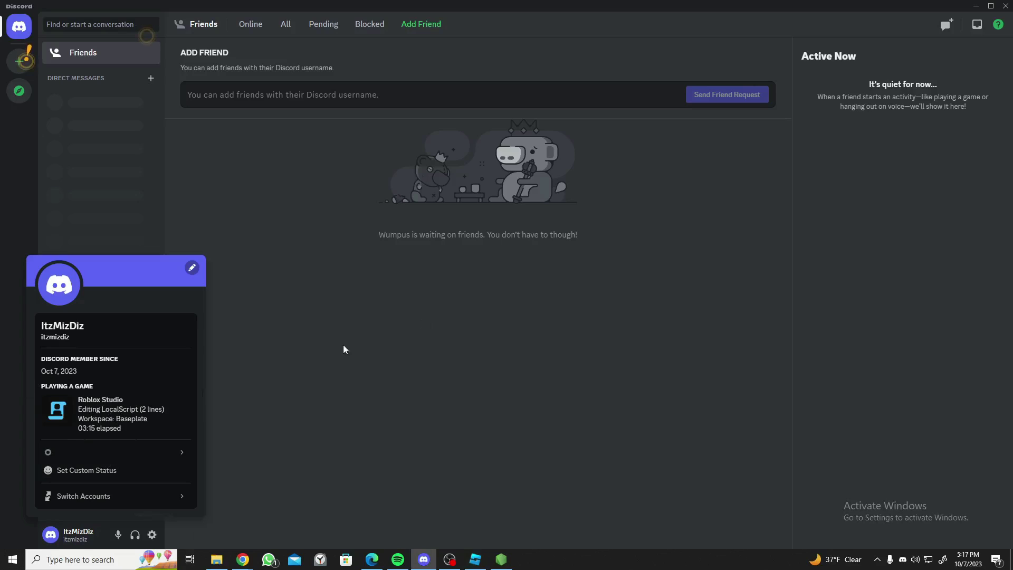
mouse_move(77, 447)
click(500, 559)
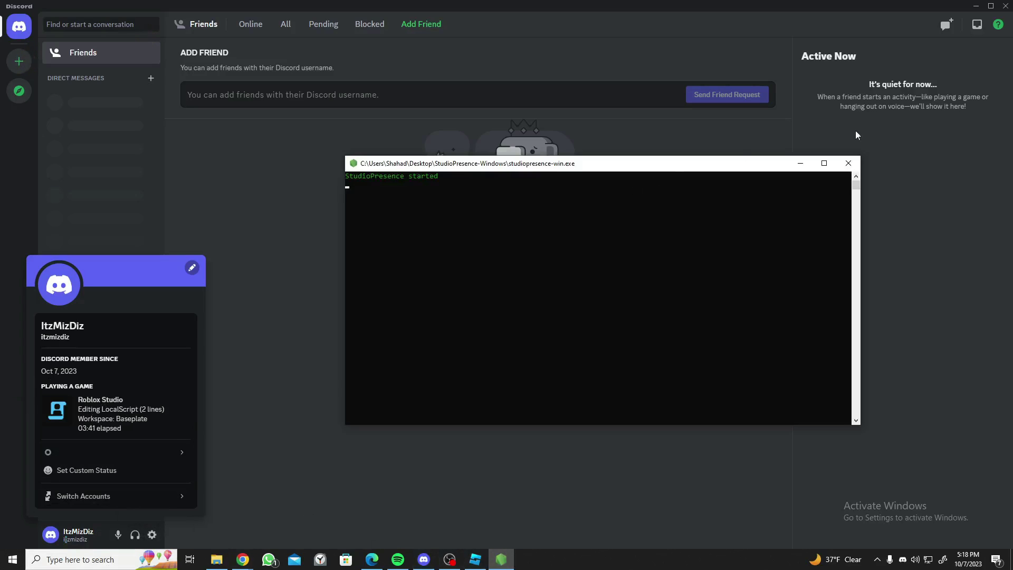
click(853, 163)
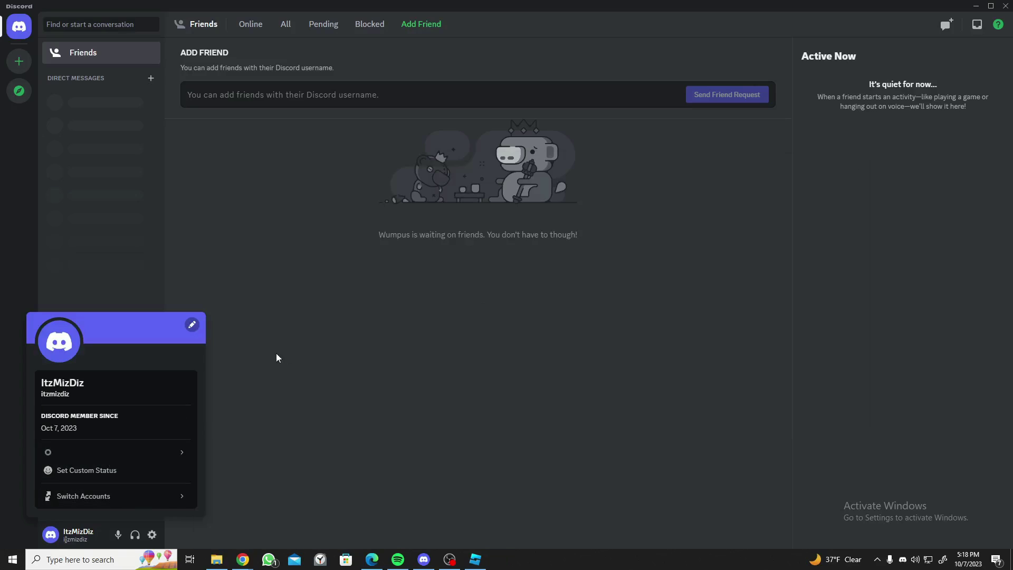
Step: Switch back to Roblox Studio's Baseplate place
key(alt+Tab)
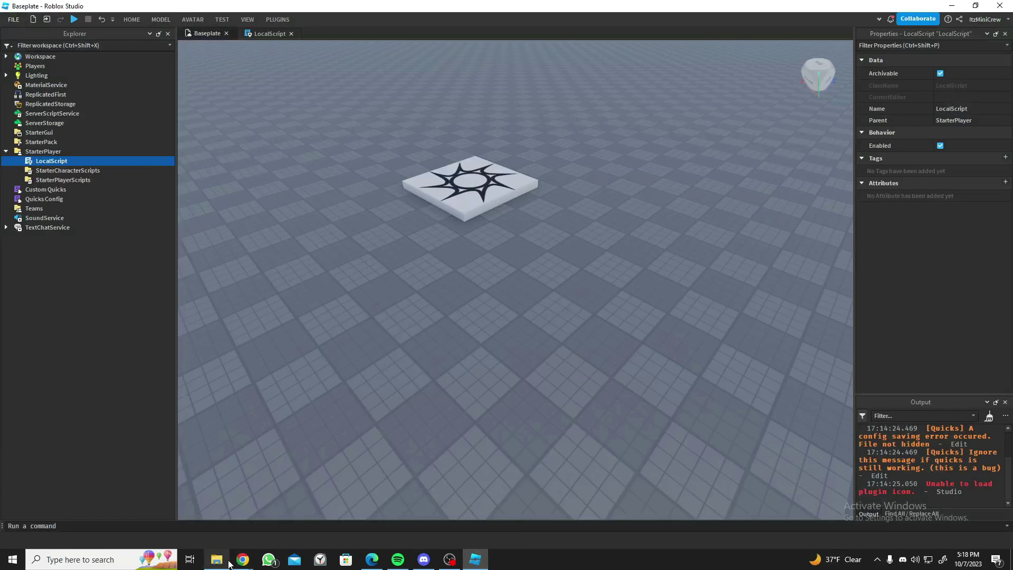